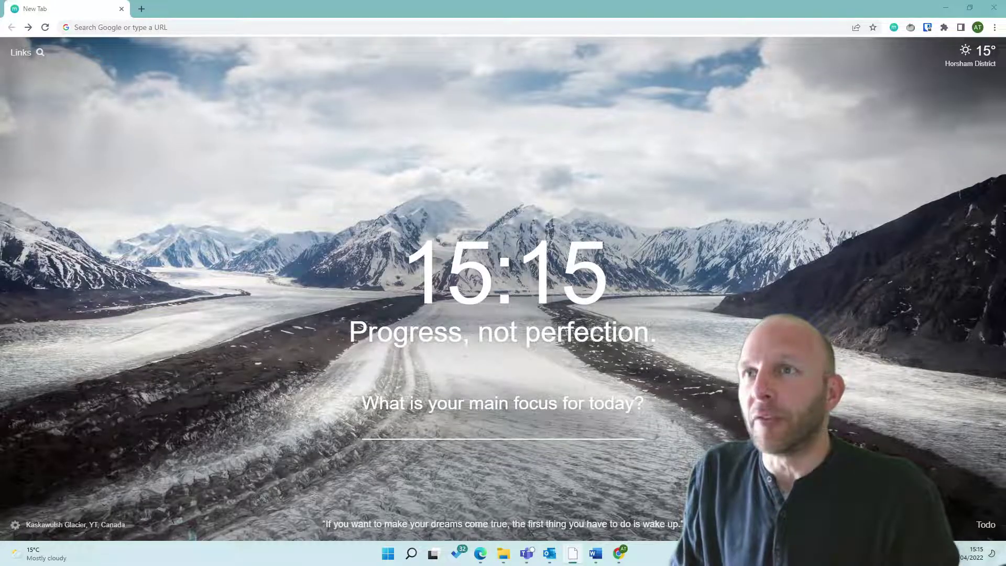
Create a new blank Google Doc by going to doc.new in Chrome.
click(405, 24)
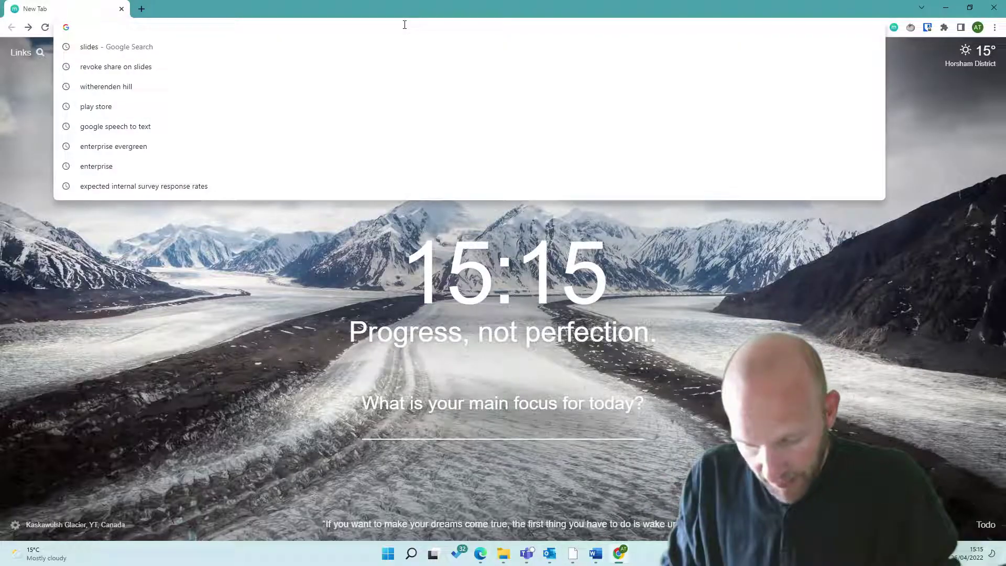
text(doc)
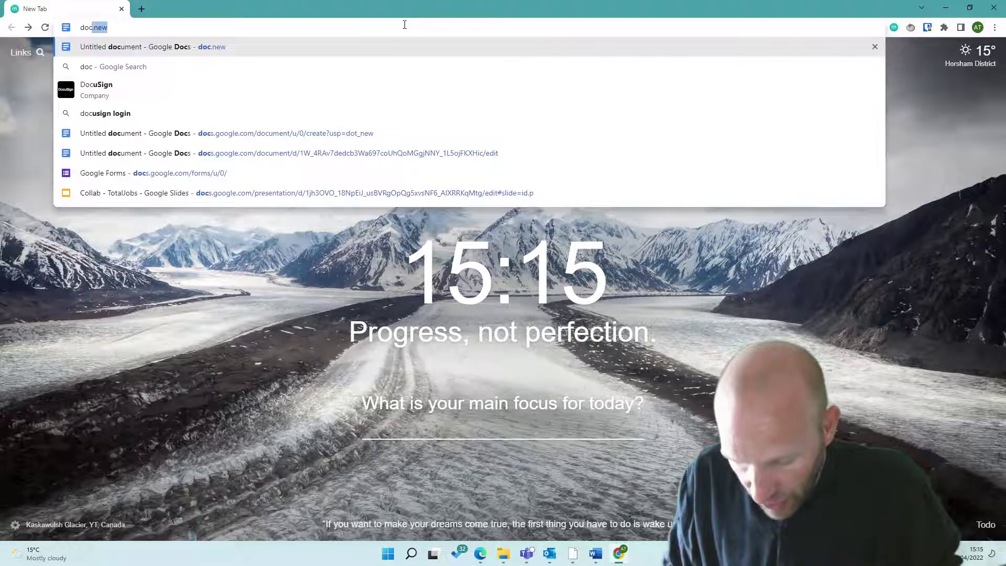
text(.new)
key(Return)
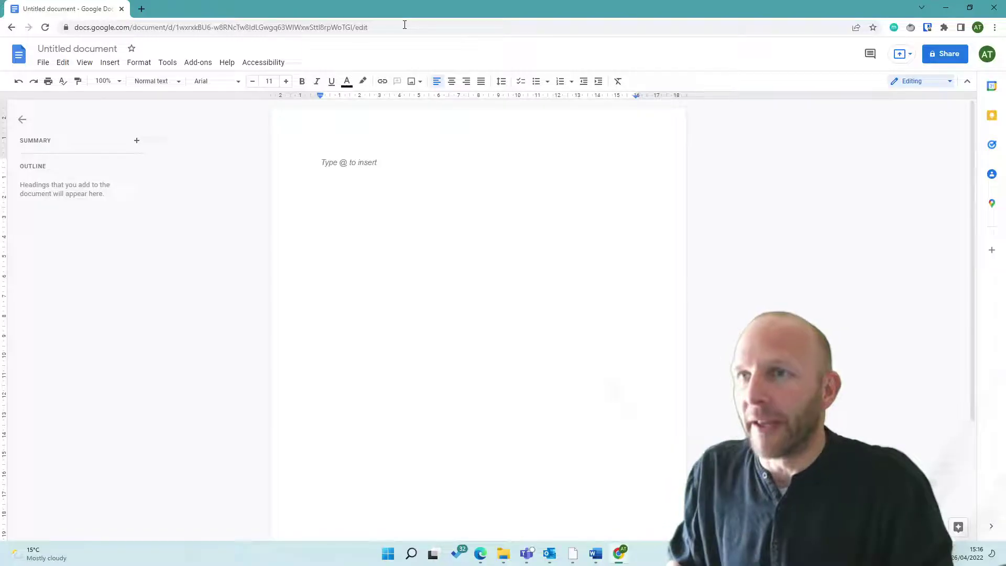
Turn on voice typing from the Tools menu.
click(167, 63)
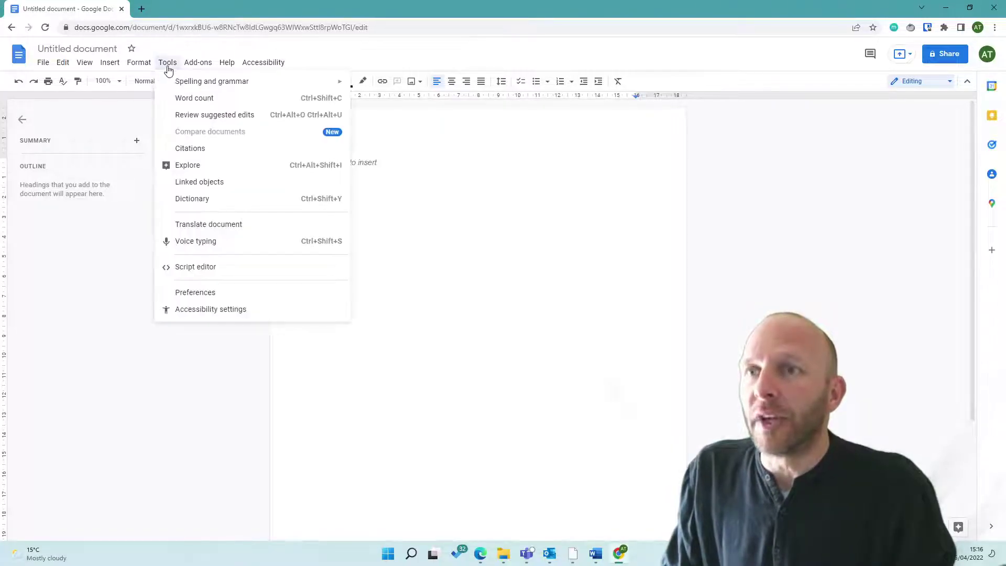
click(183, 241)
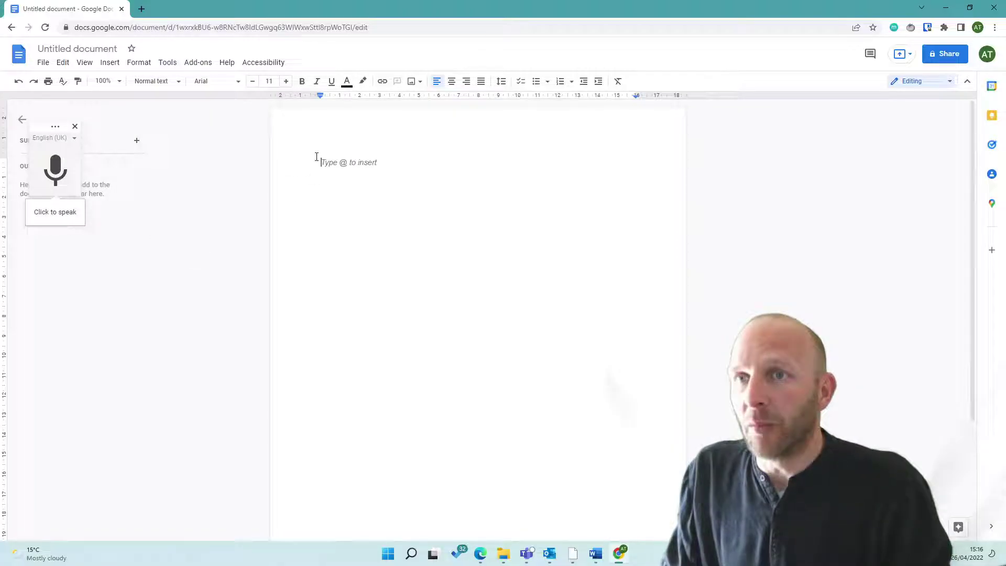
Start the microphone to dictate the accuracy paragraph and the homophone sentence about their cat.
click(55, 170)
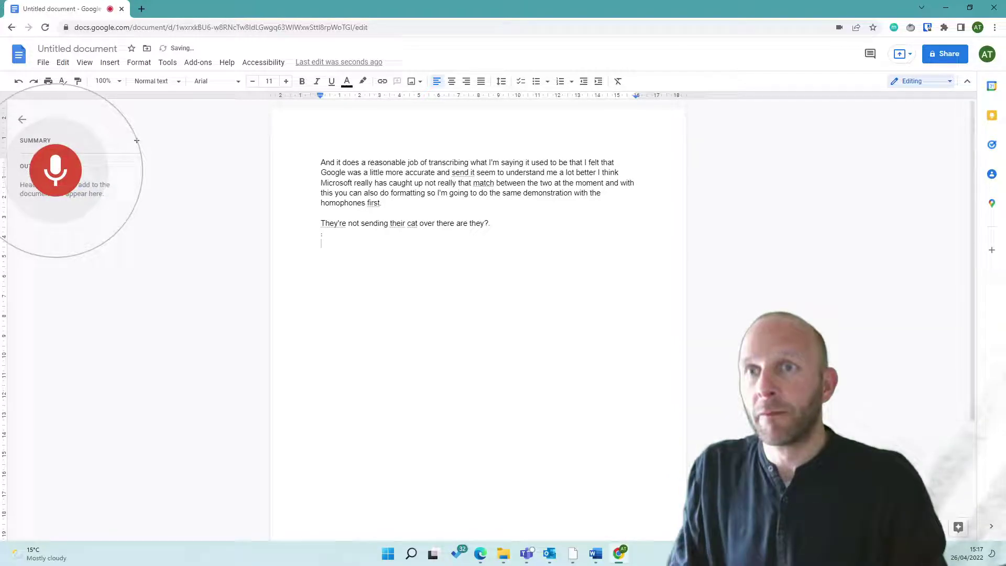
Stop the microphone, leaving a fresh empty line below the homophone sentence.
click(55, 172)
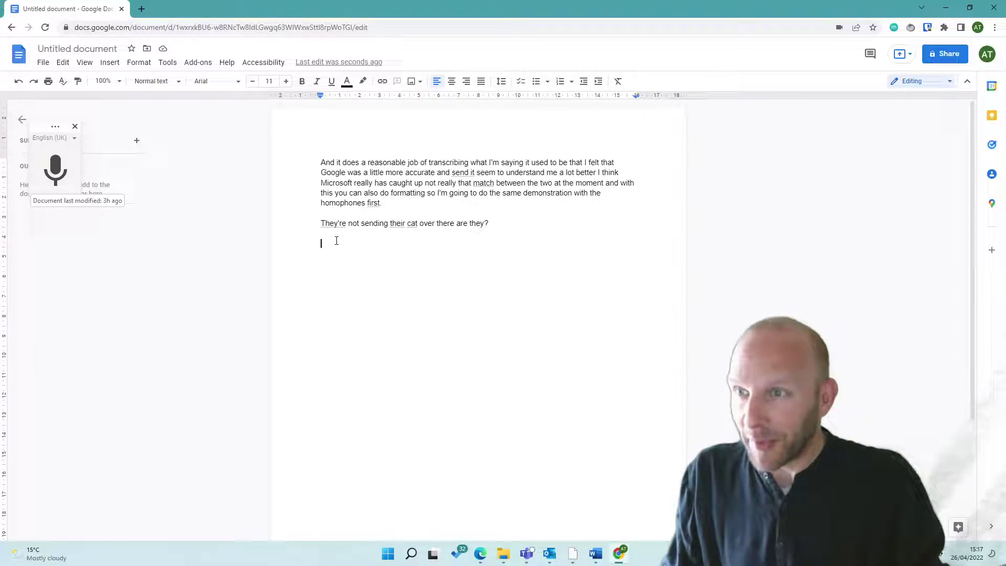
Resume dictation on the new line for the two heading lines.
click(56, 169)
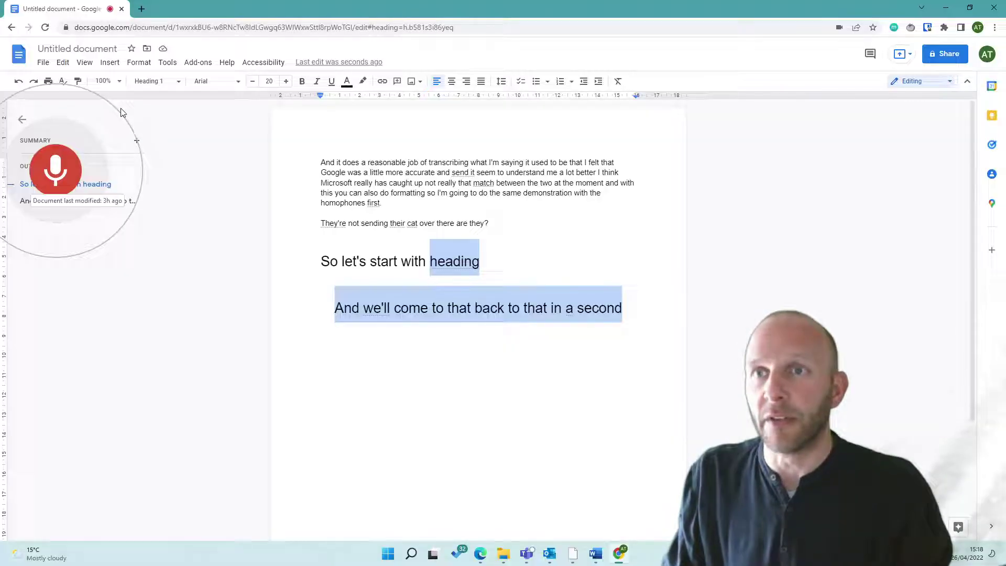
Switch voice typing off with Ctrl+Shift+S after the Heading 1 paragraph ends 'switch off now'.
key(ctrl+shift+s)
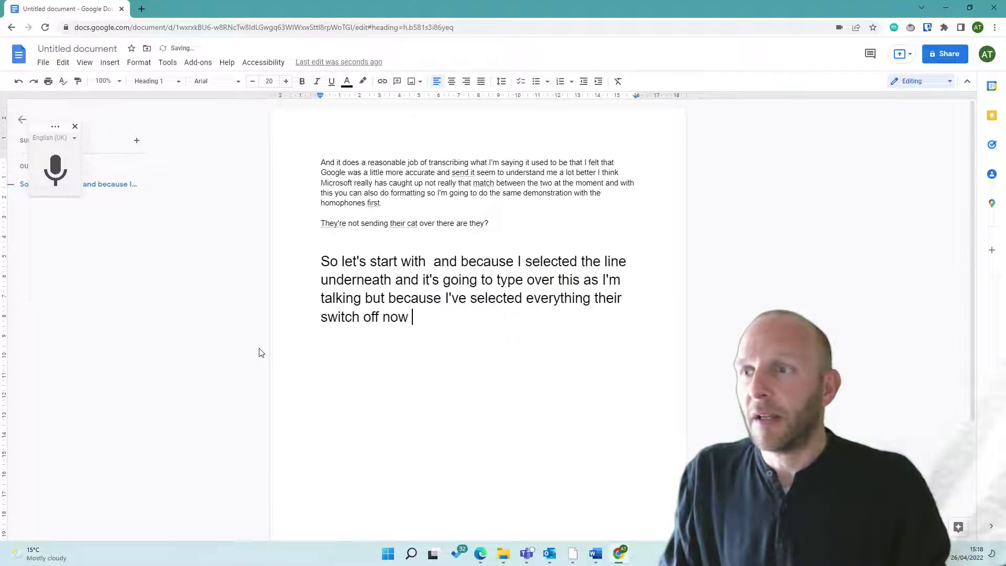